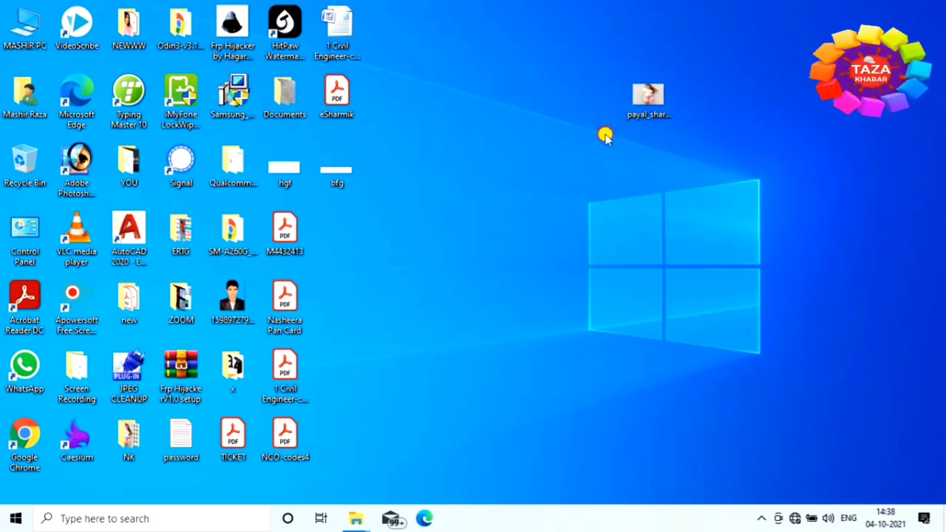
# - Open Caesium and add the woman's JPG photo from the Desktop to the compression list
pyautogui.moveTo(651, 111)
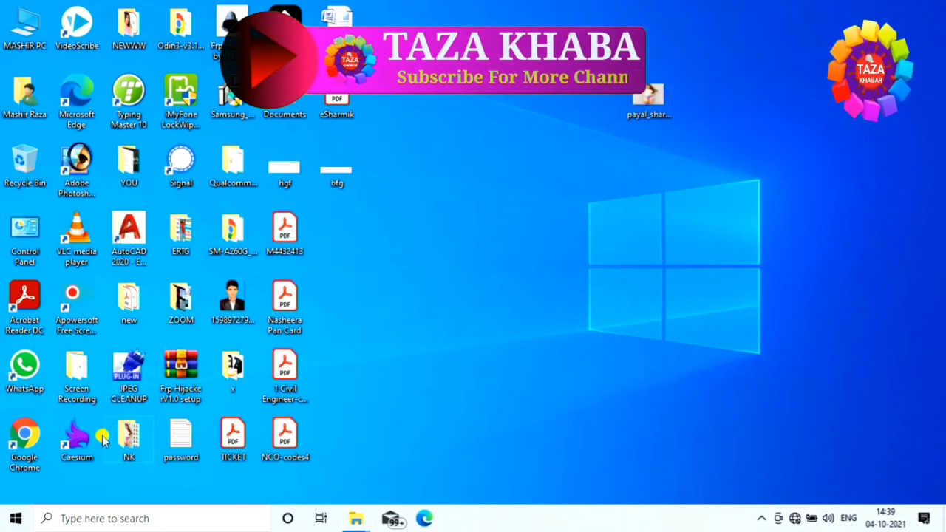
pyautogui.doubleClick(80, 441)
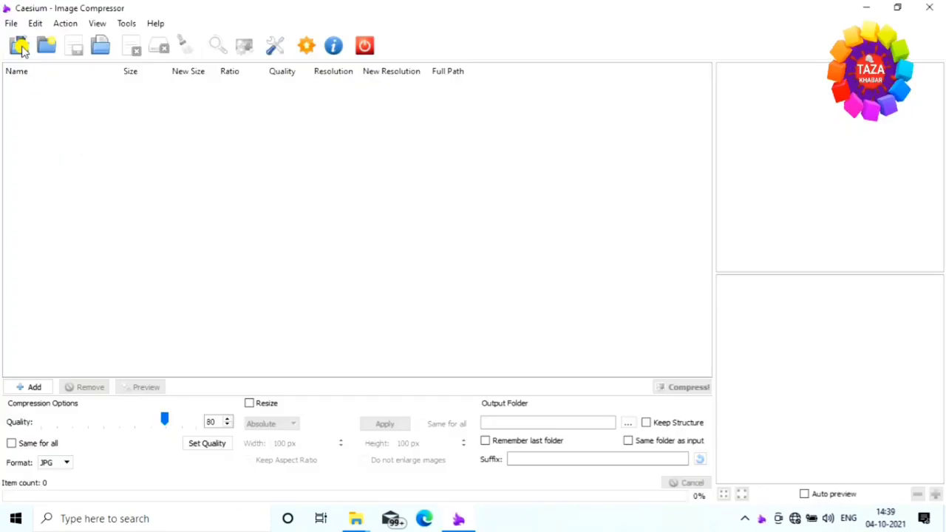
pyautogui.click(20, 47)
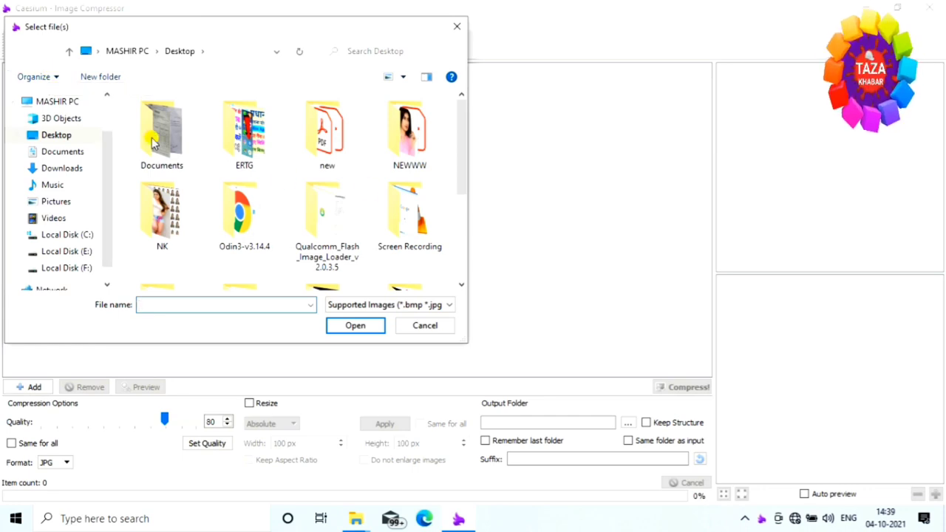
pyautogui.click(59, 135)
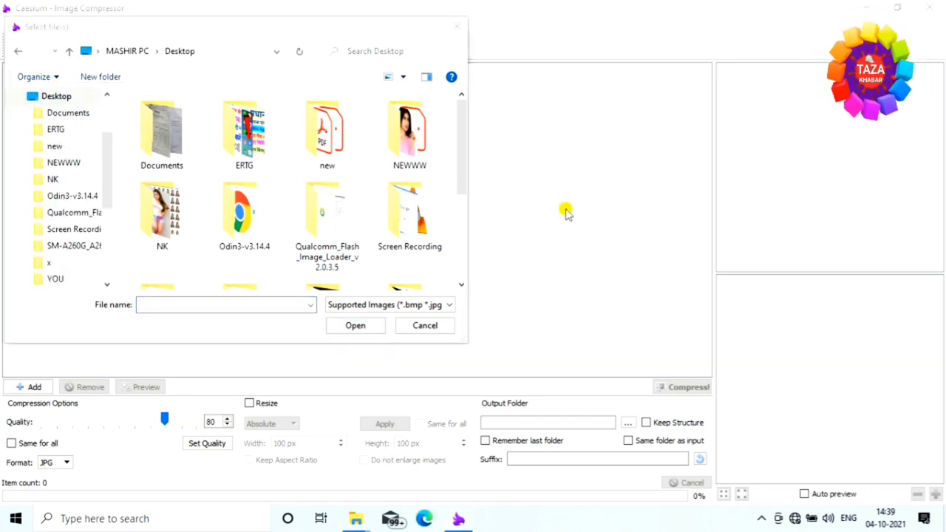
pyautogui.scroll(-3, 369, 172)
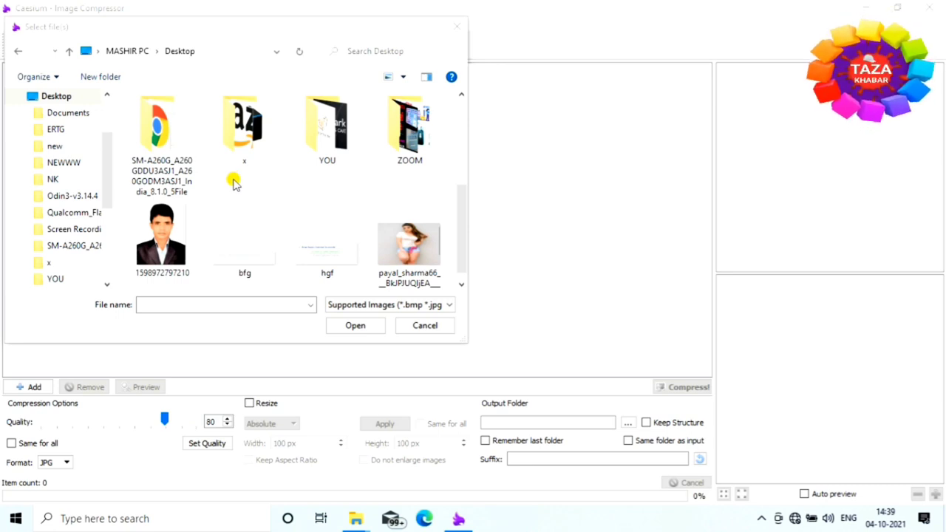
pyautogui.click(406, 249)
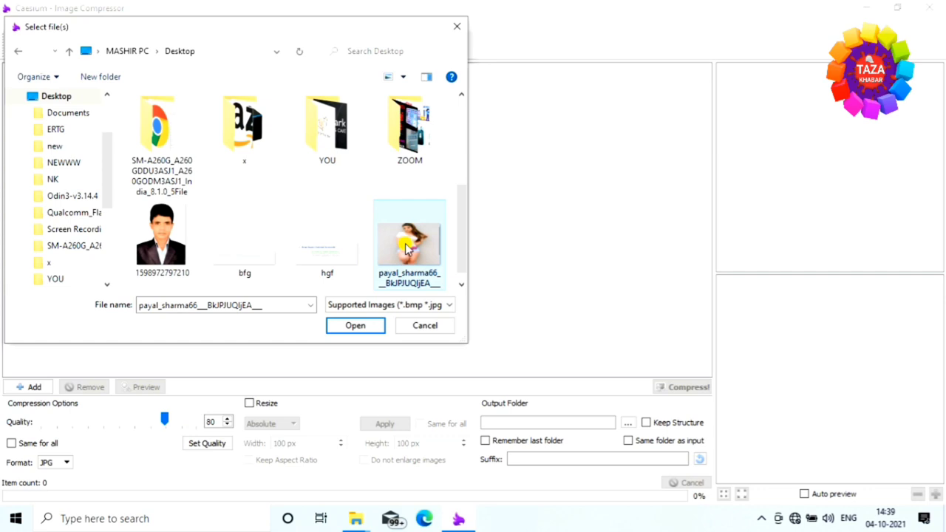
pyautogui.click(360, 329)
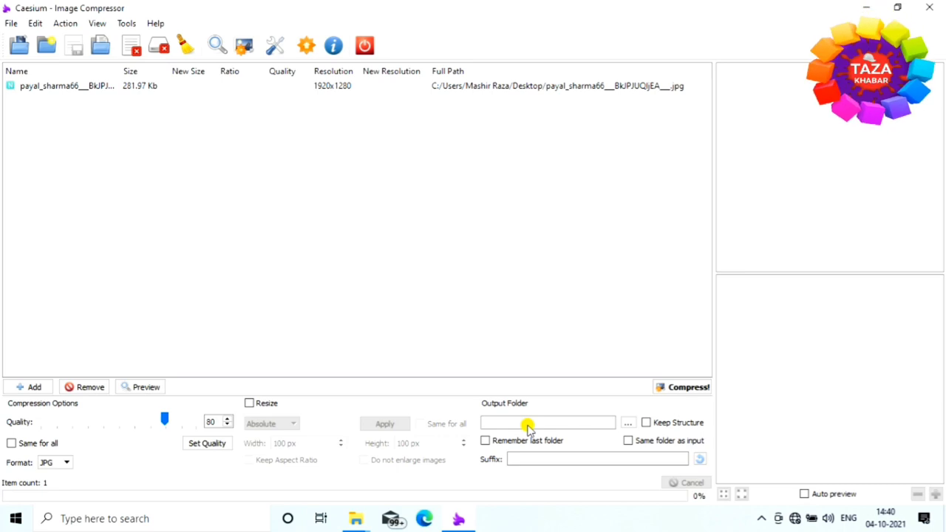
# - Set the output folder for the compressed image to the "new" folder on the Desktop
pyautogui.click(865, 7)
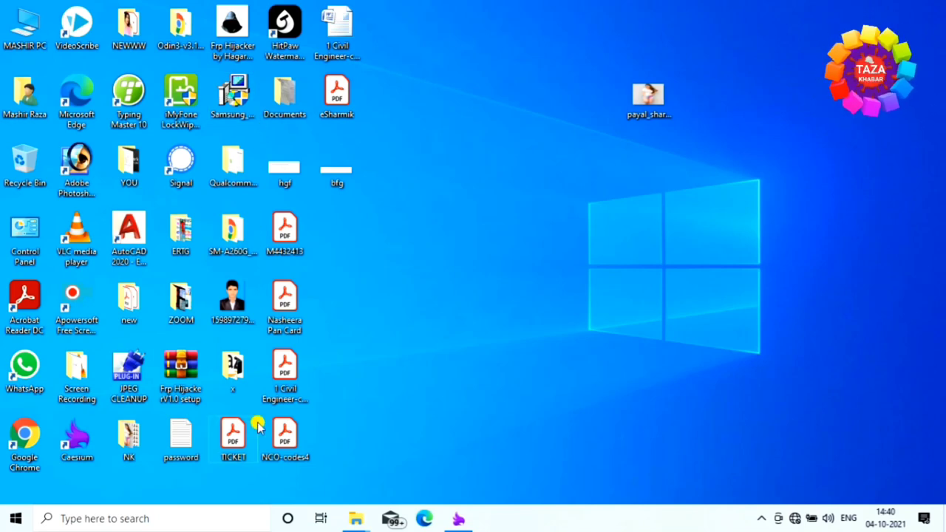
pyautogui.click(458, 519)
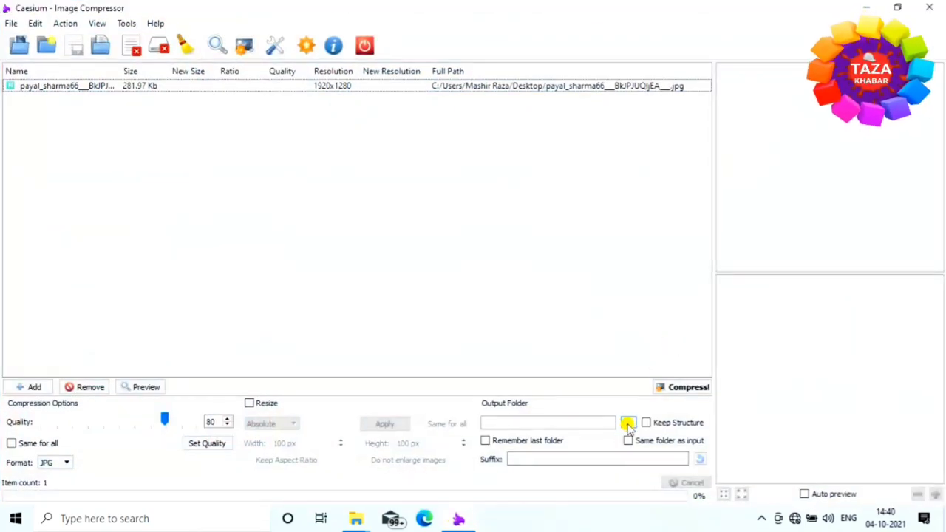
pyautogui.click(628, 423)
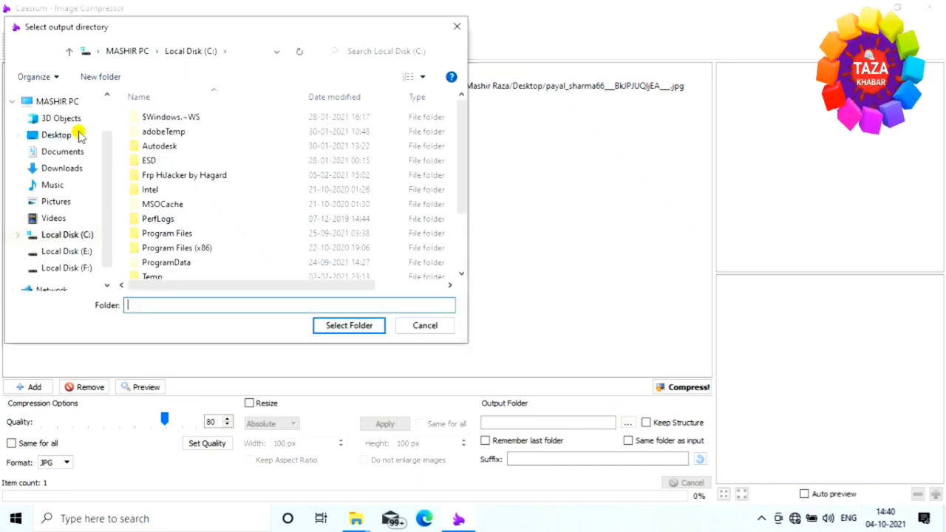
pyautogui.click(60, 136)
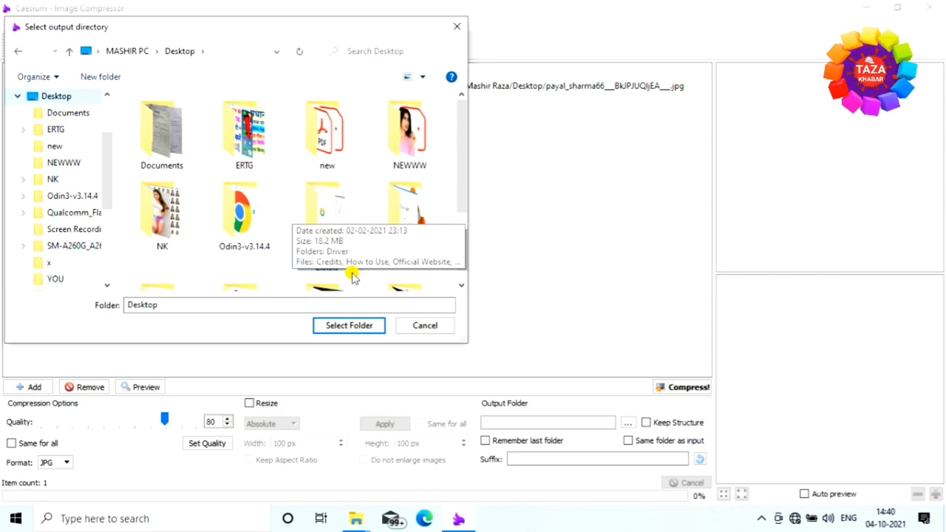
pyautogui.click(326, 153)
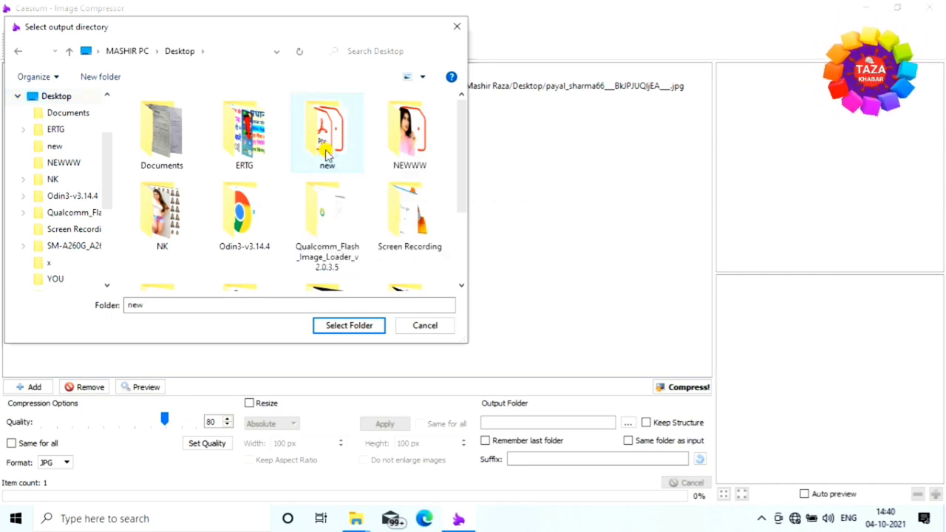
pyautogui.click(348, 324)
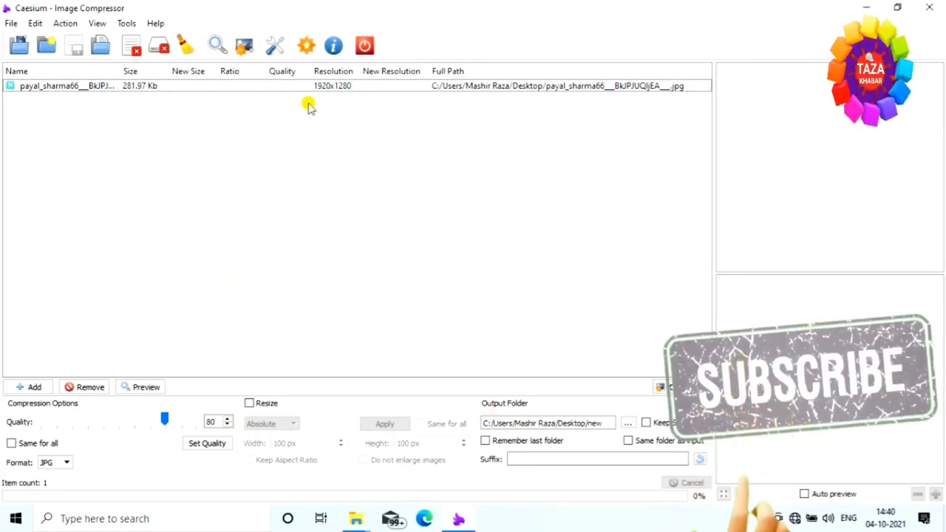
# - Select the listed photo, try PNG as the output format, and set the format back to JPG
pyautogui.click(343, 87)
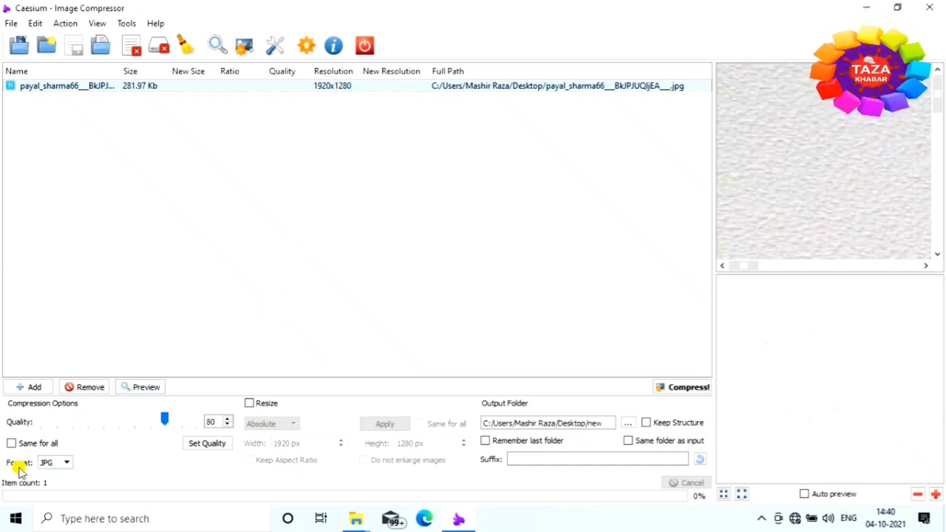
pyautogui.click(68, 464)
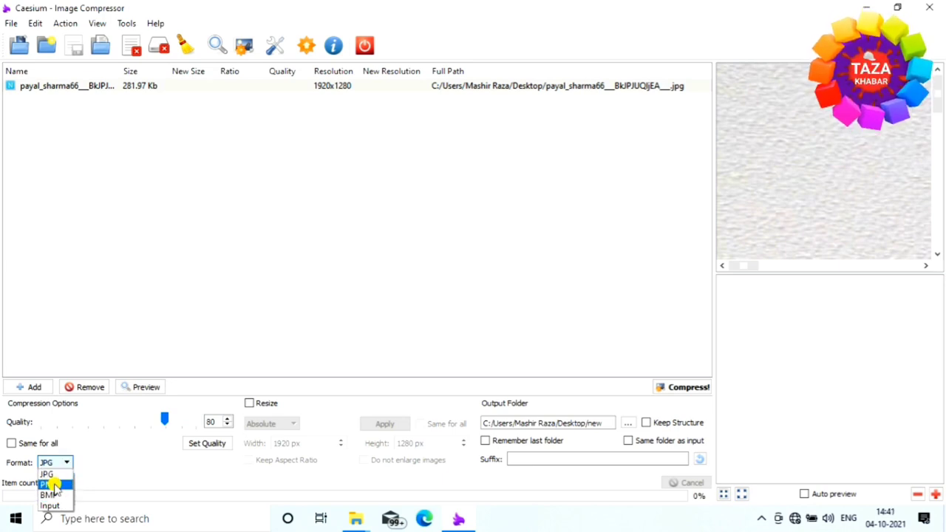
pyautogui.click(48, 484)
pyautogui.click(52, 463)
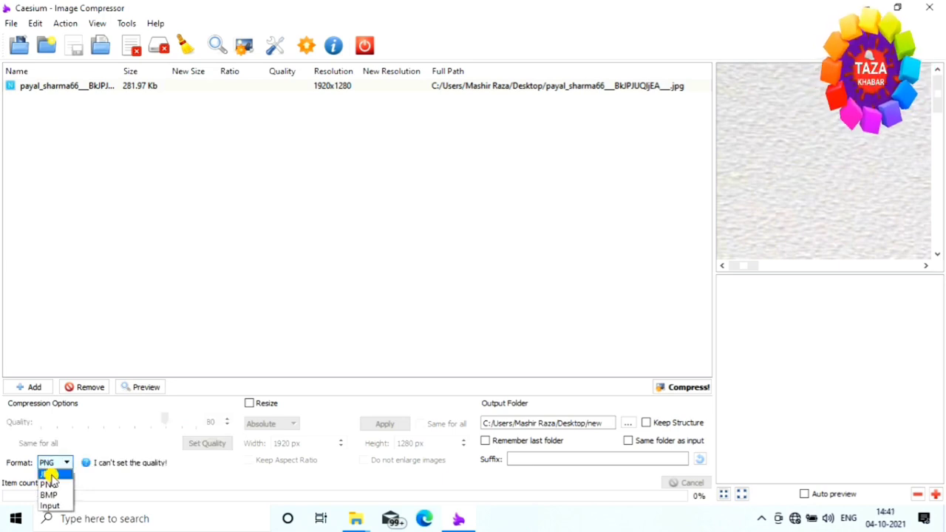
pyautogui.click(50, 474)
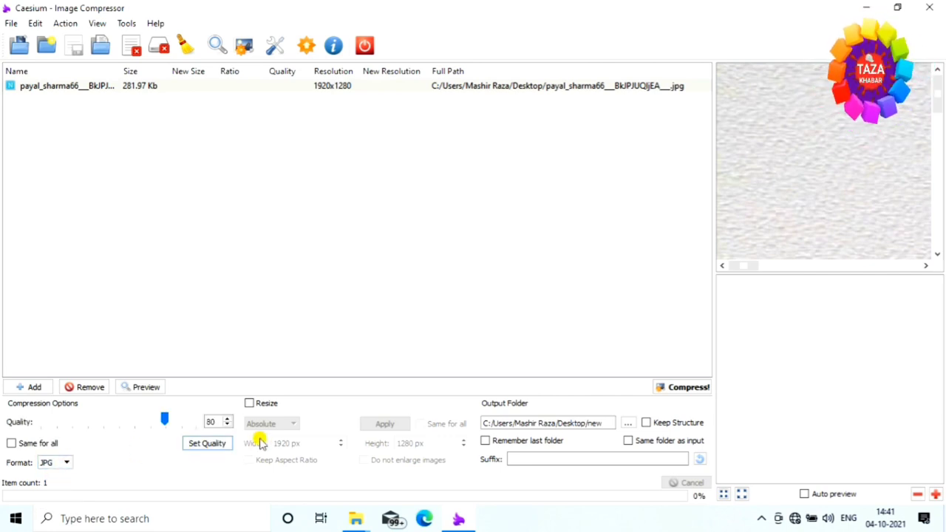
# - Enable resizing for the selected photo and apply an absolute size of 720 px width by 600 px height
pyautogui.click(250, 405)
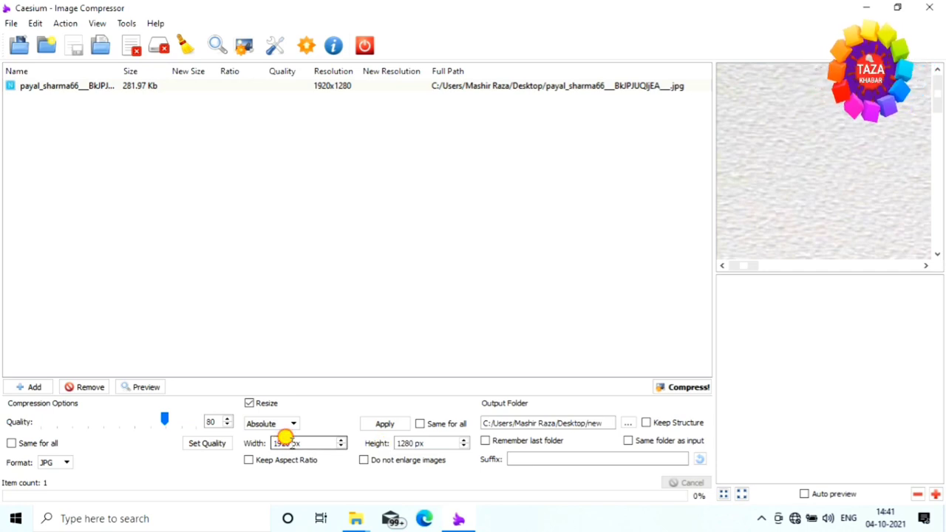
pyautogui.doubleClick(285, 441)
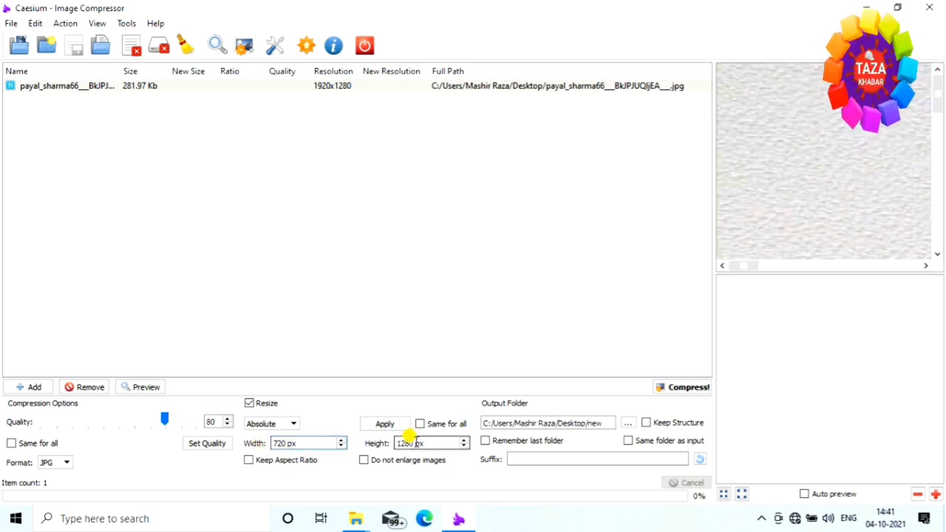
pyautogui.doubleClick(410, 443)
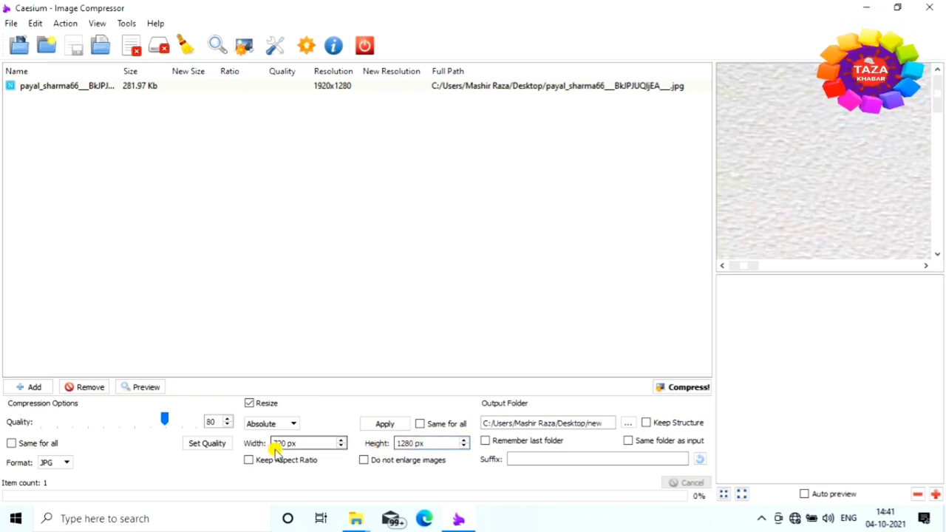
pyautogui.moveTo(413, 443); pyautogui.dragTo(392, 450)
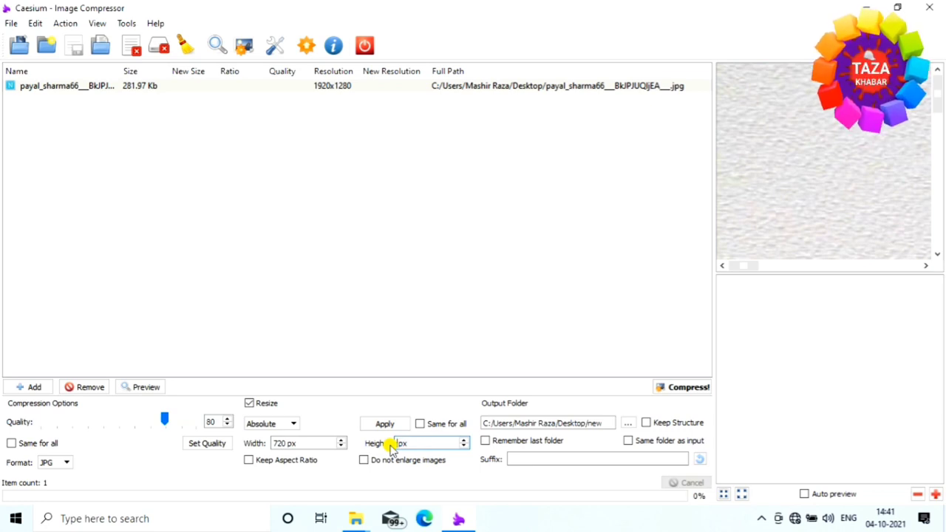
pyautogui.write('600')
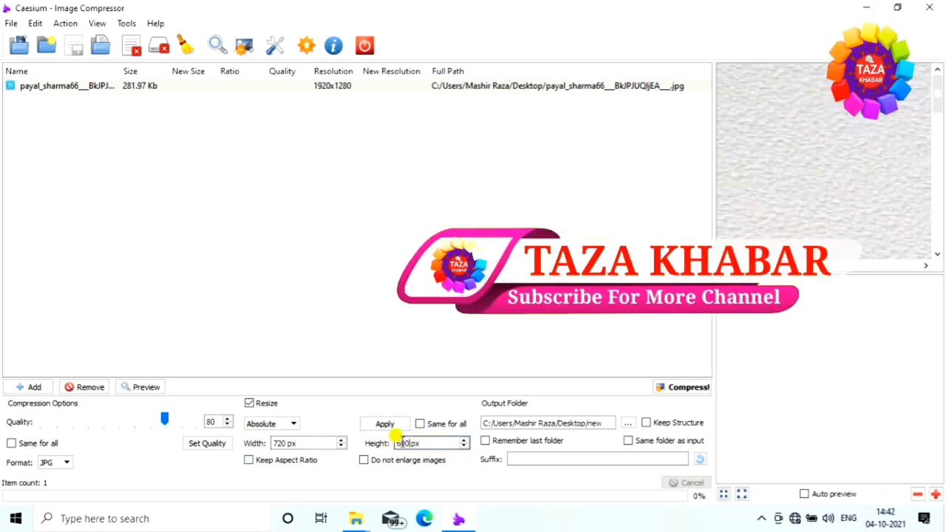
pyautogui.click(434, 442)
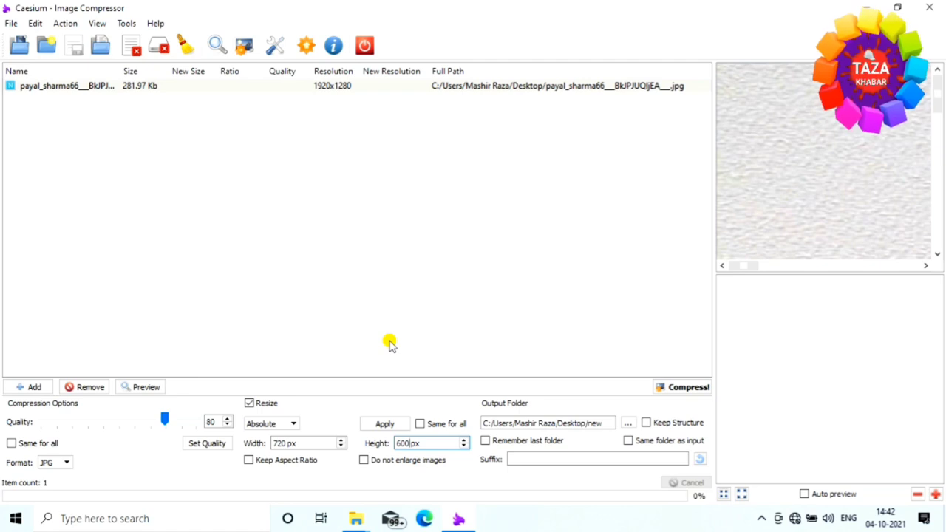
pyautogui.click(405, 443)
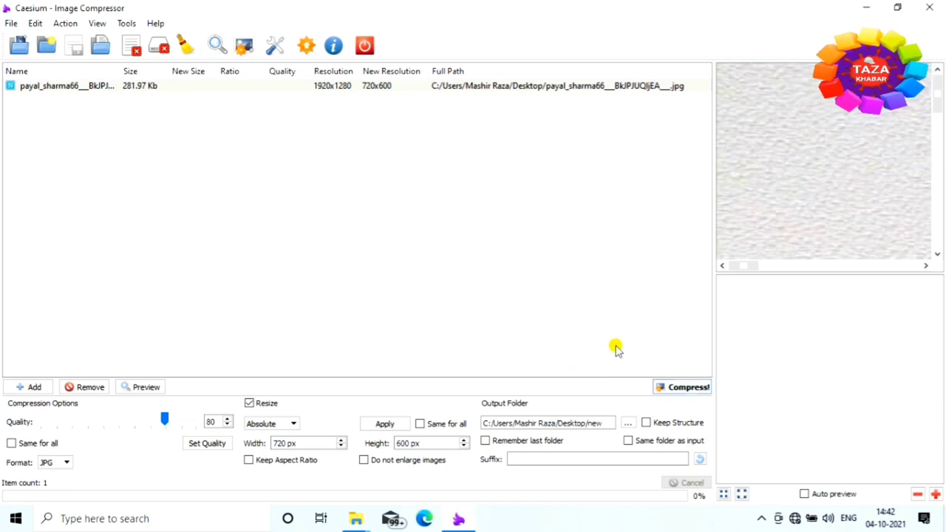
# - Compress the photo, dismiss the completion message, and return to the desktop
pyautogui.click(678, 388)
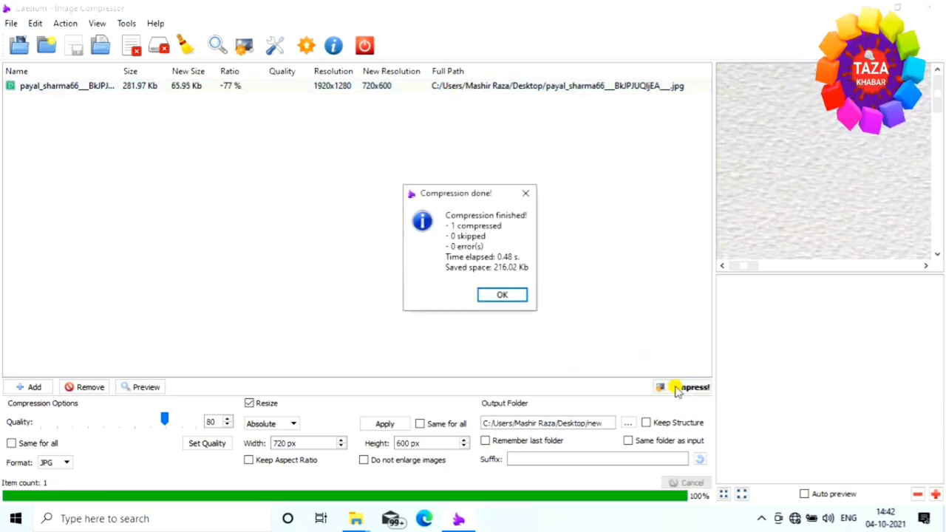
pyautogui.click(498, 296)
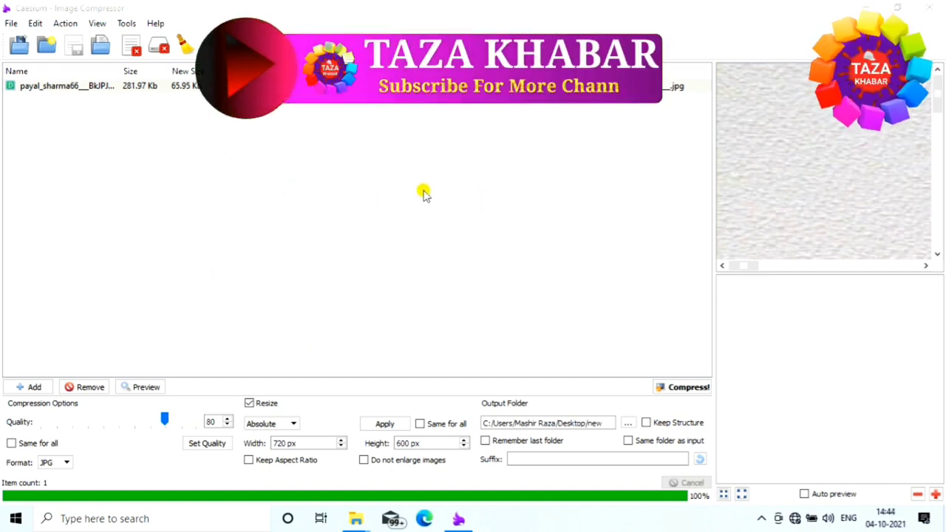
pyautogui.click(863, 6)
pyautogui.click(931, 7)
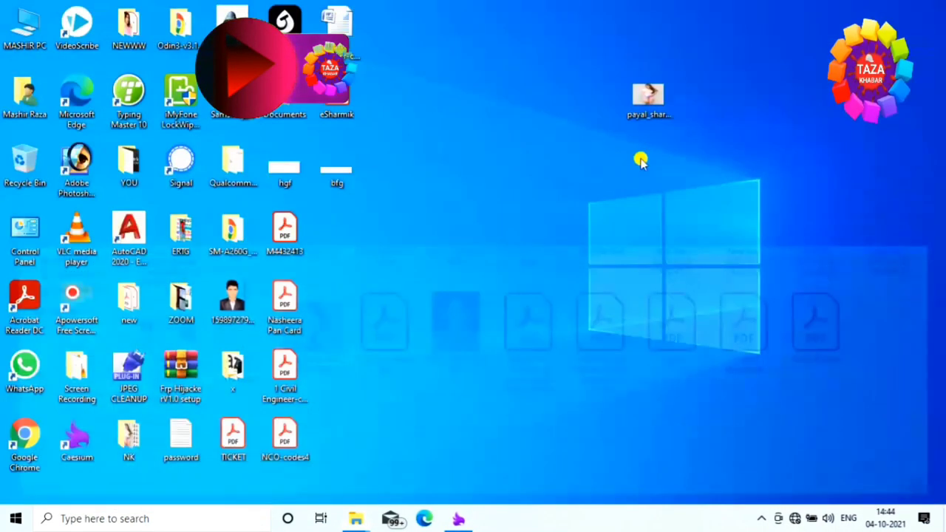
# - Open the "new" folder from the refreshed desktop and view the compressed photo
pyautogui.rightClick(592, 176)
pyautogui.click(606, 217)
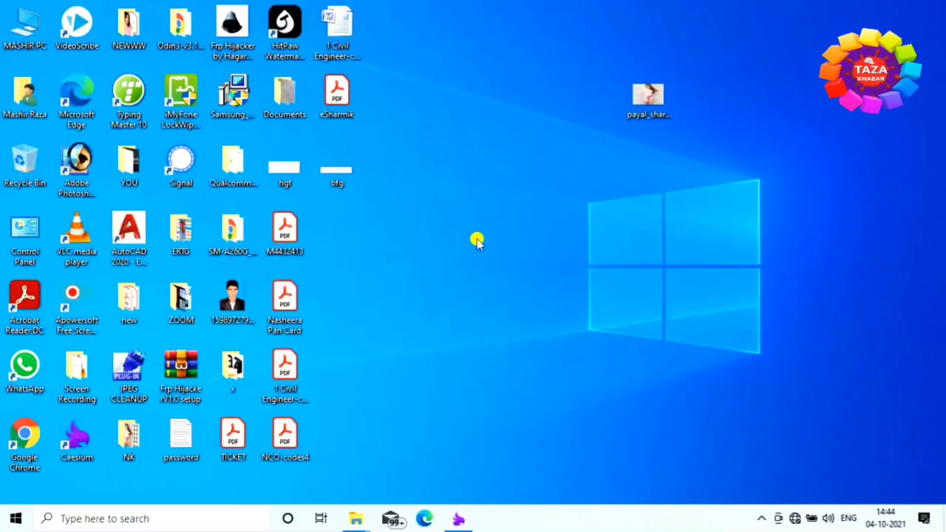
pyautogui.doubleClick(129, 307)
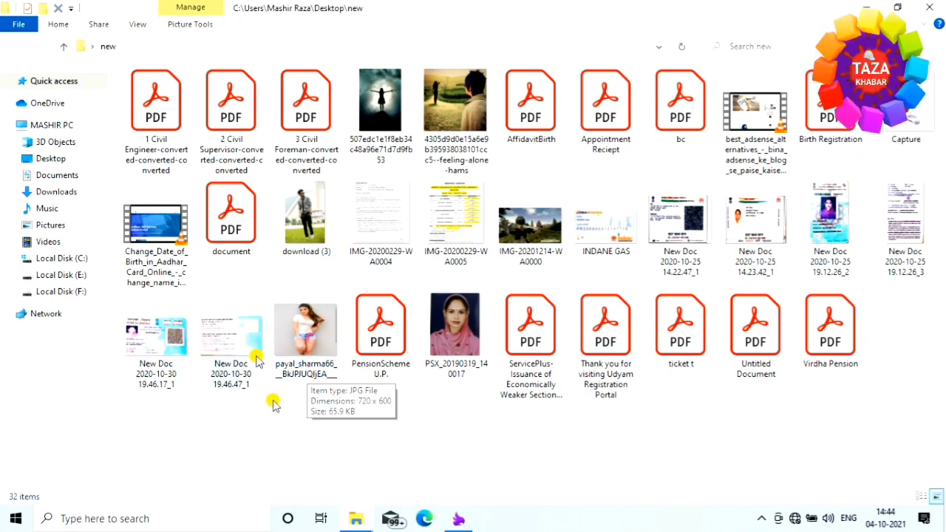
pyautogui.click(298, 344)
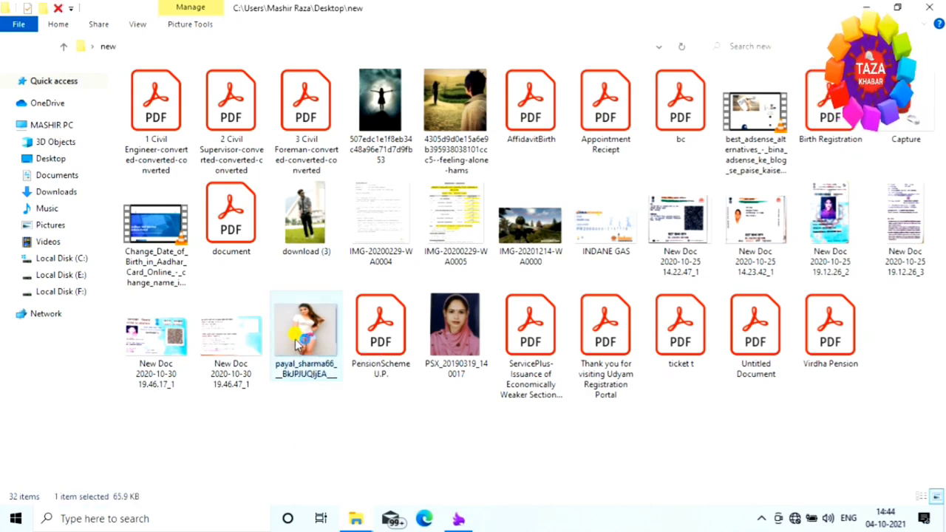
pyautogui.doubleClick(296, 341)
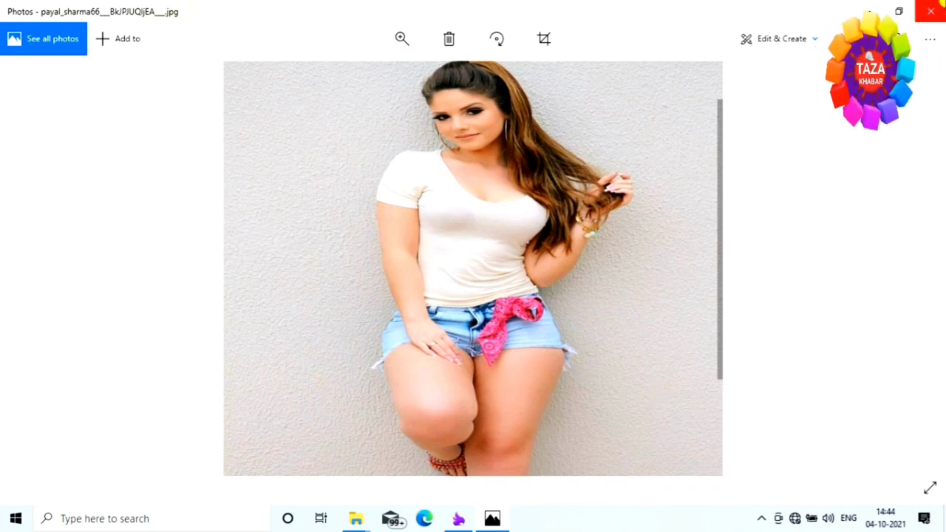
# - Open the original photo from the desktop and compare it with the compressed copy in the Photos viewer
pyautogui.click(865, 12)
pyautogui.click(866, 12)
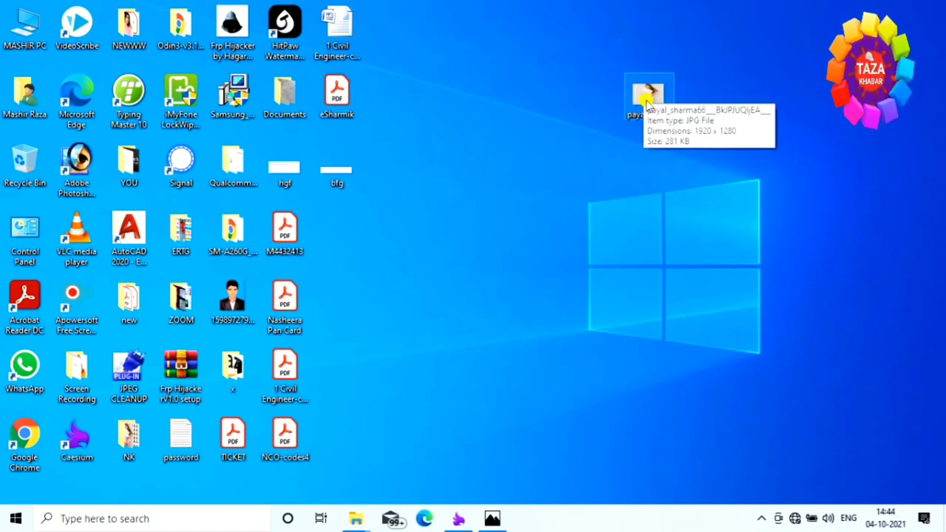
pyautogui.doubleClick(647, 101)
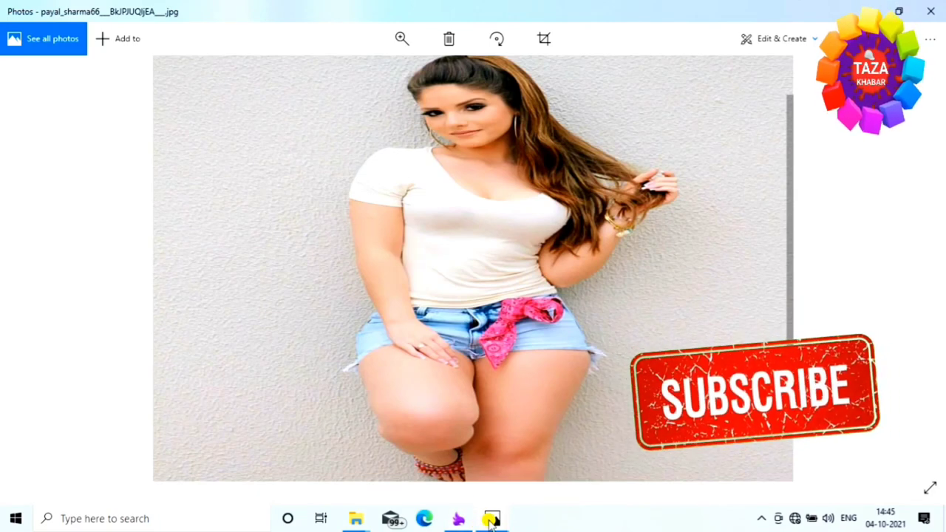
pyautogui.moveTo(491, 521)
pyautogui.click(437, 481)
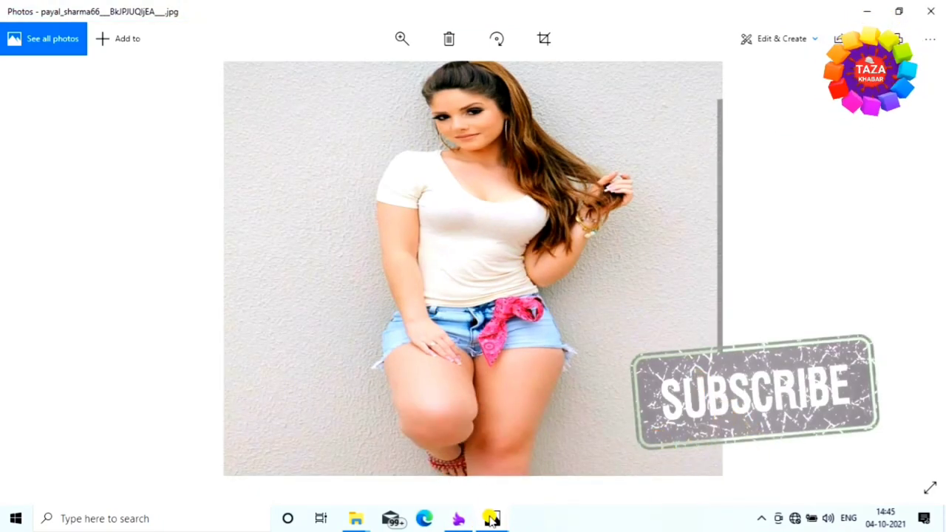
pyautogui.moveTo(491, 518)
pyautogui.click(558, 491)
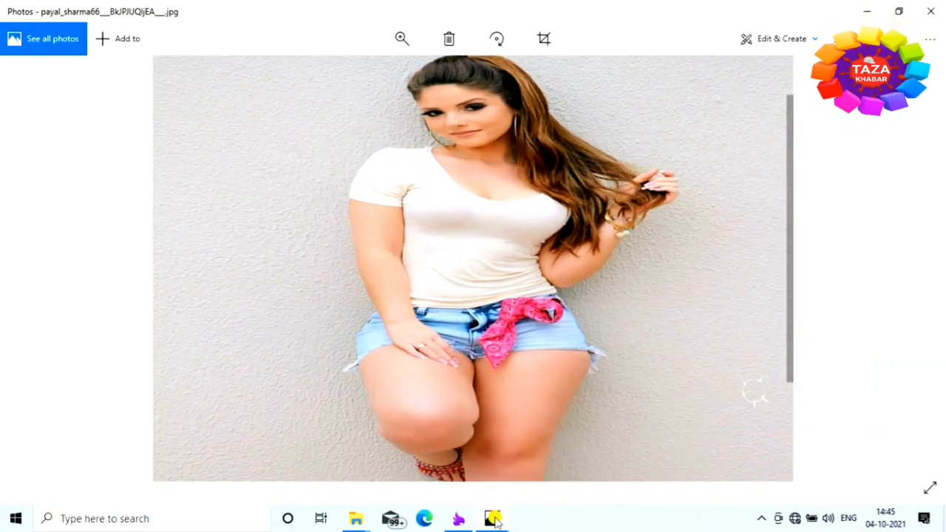
# - Switch between the two open Photos windows to compare the original and compressed pictures, and return to the desktop
pyautogui.click(448, 488)
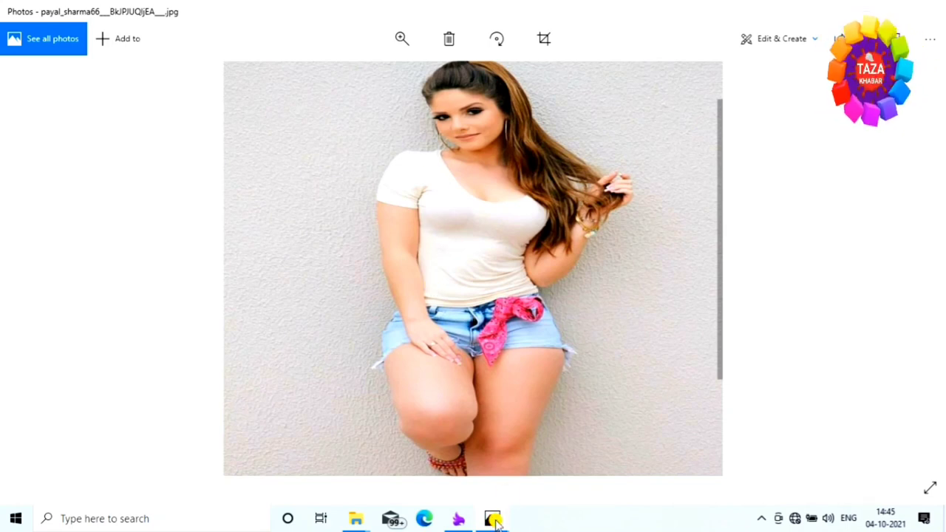
pyautogui.moveTo(493, 519)
pyautogui.click(551, 488)
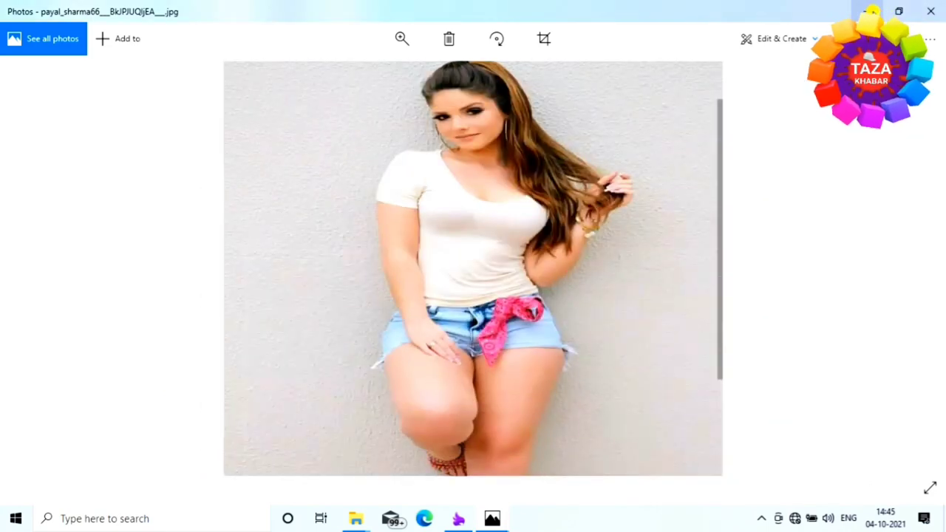
pyautogui.click(860, 10)
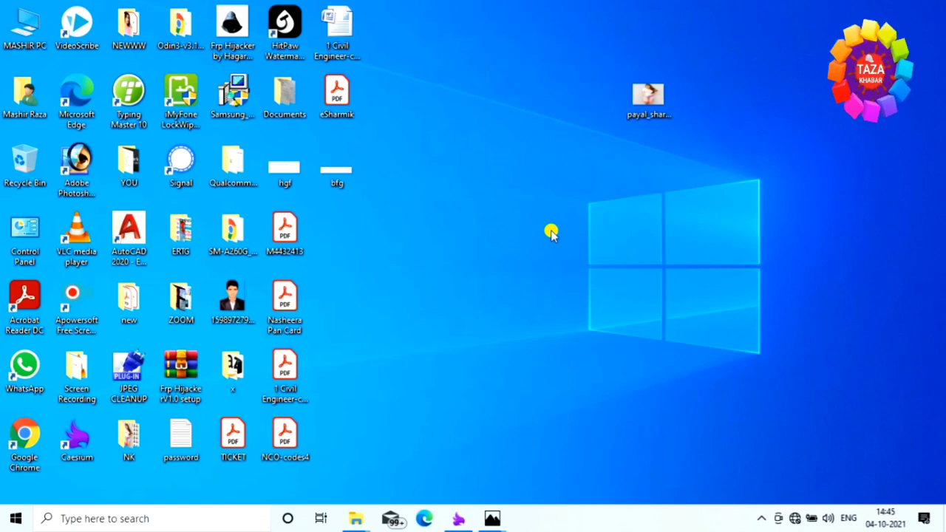
# - Switch to Caesium and view the available output formats, leaving JPG selected
pyautogui.click(460, 519)
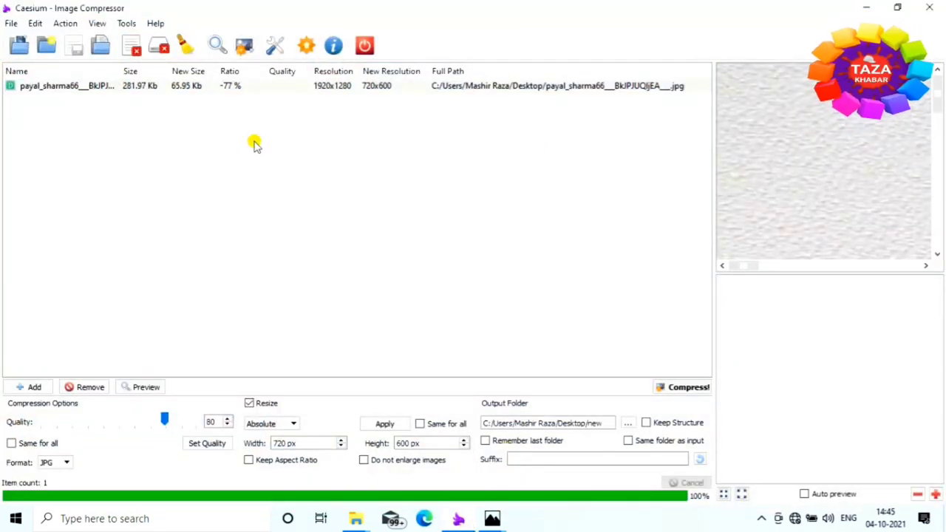
pyautogui.click(64, 463)
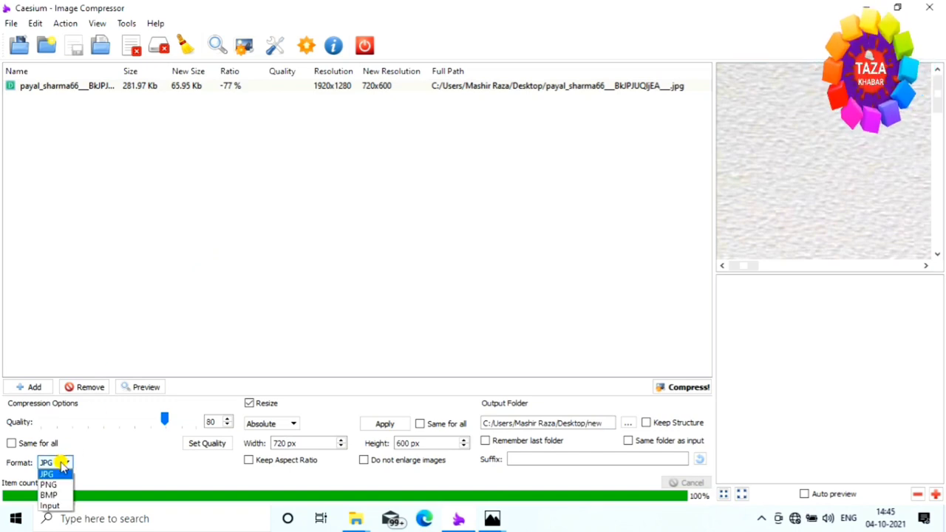
pyautogui.click(367, 267)
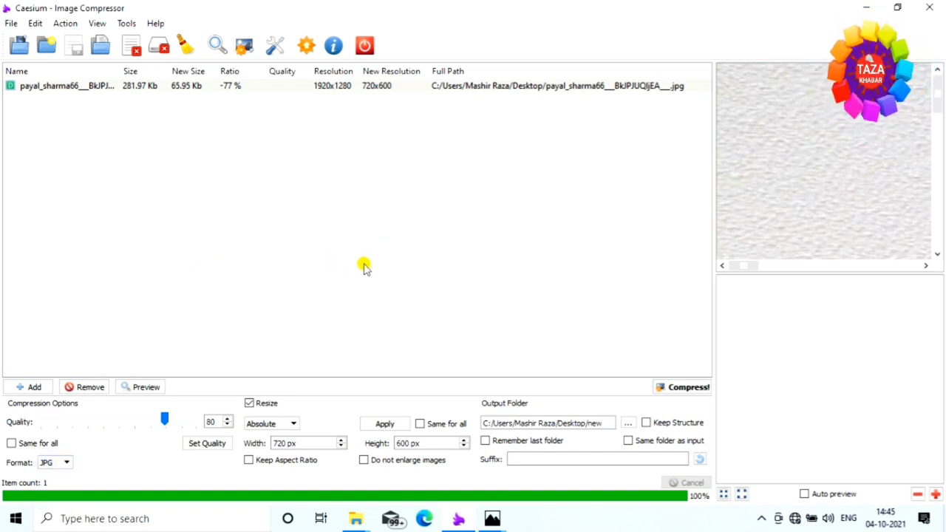